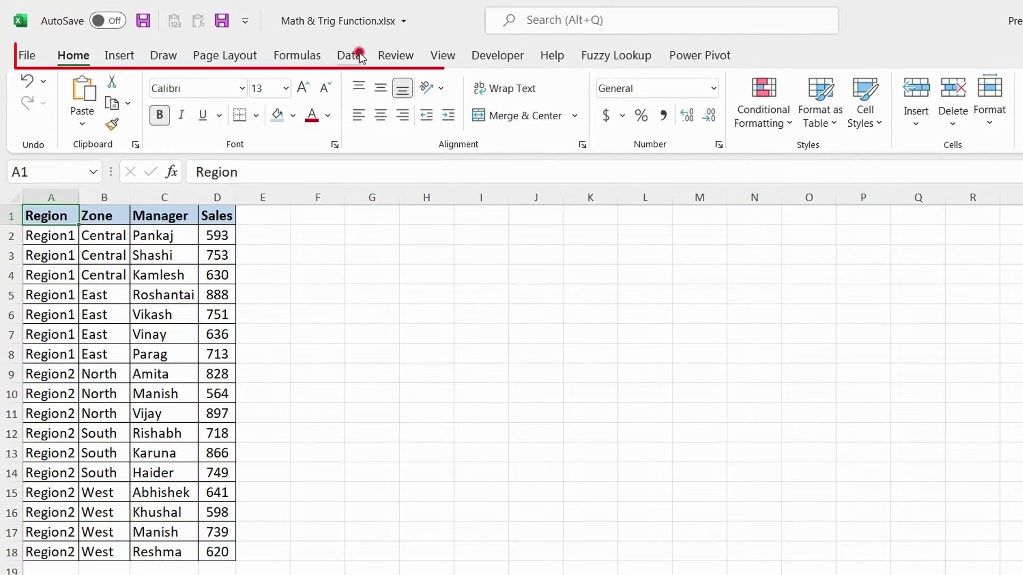
Add Sum subtotals of Sales at each change in Zone, with no page breaks between groups and the summary below the data.
{"action": "left_click", "coordinate": [360, 56]}
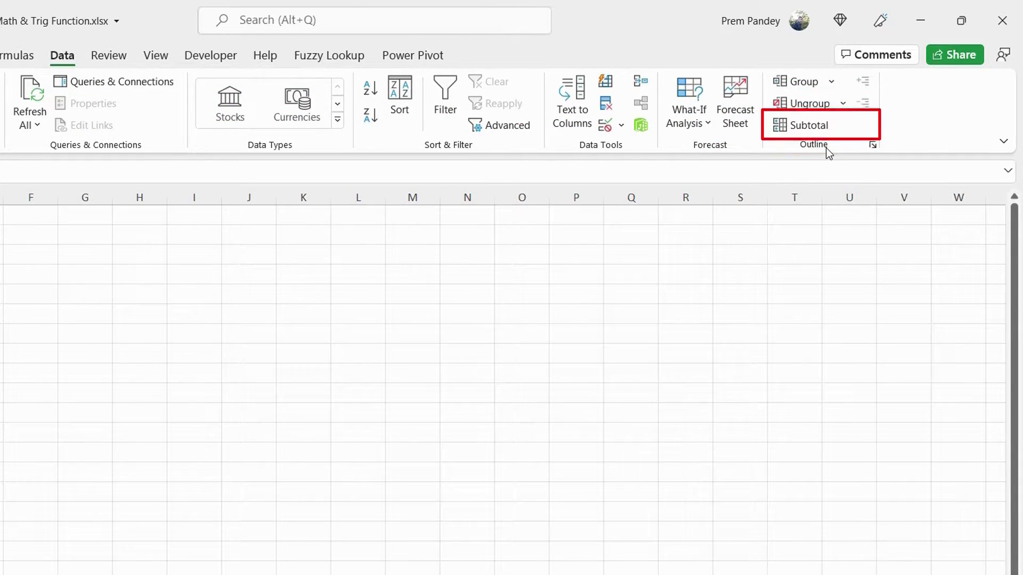
{"action": "left_click", "coordinate": [804, 128]}
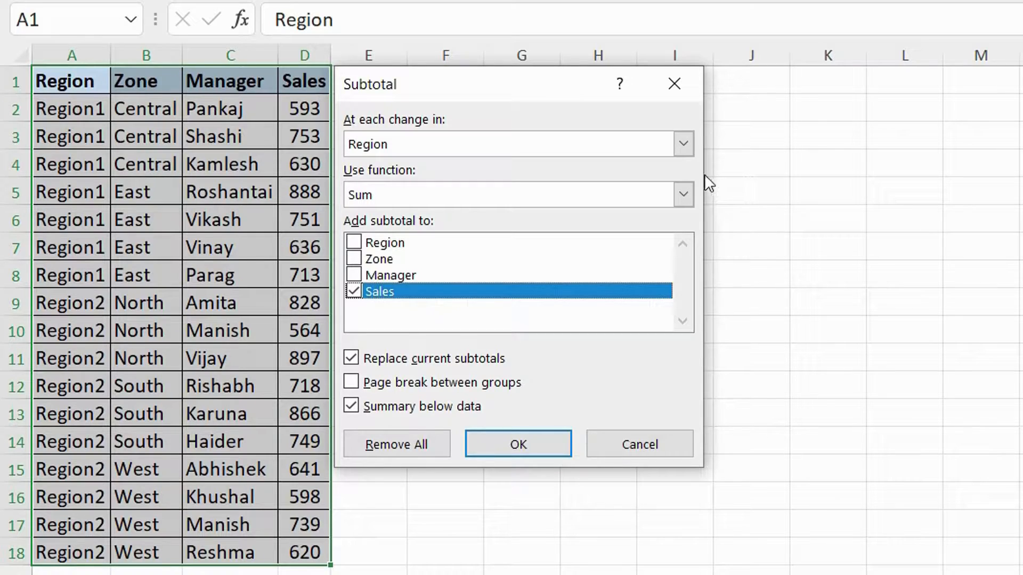
{"action": "left_click", "coordinate": [685, 145]}
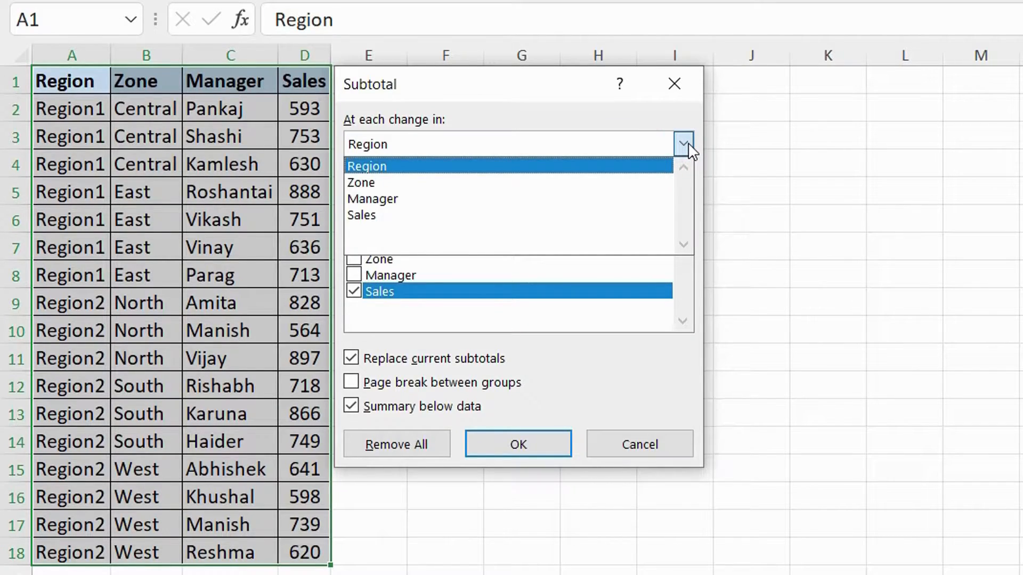
{"action": "left_click", "coordinate": [596, 182]}
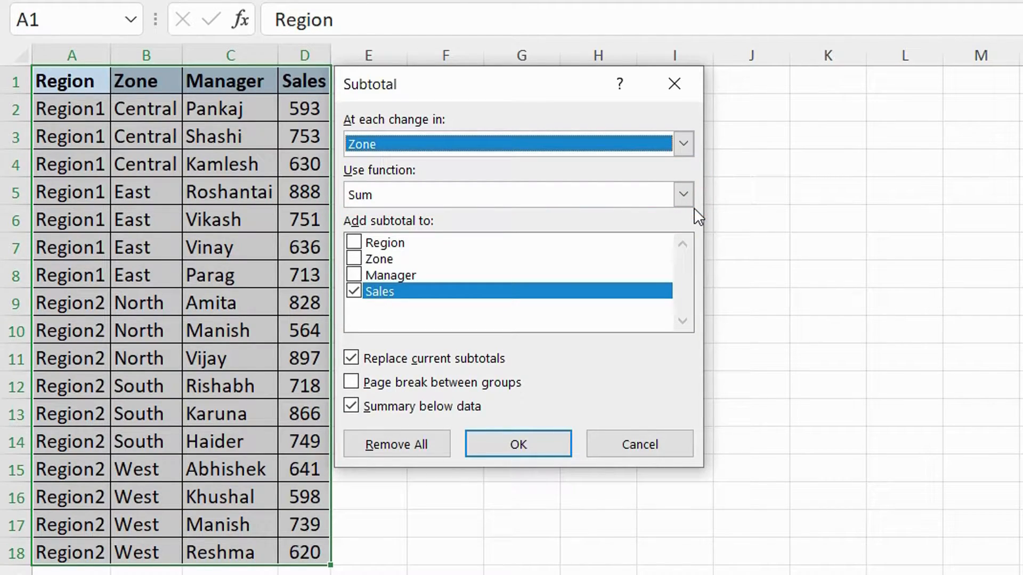
{"action": "left_click", "coordinate": [681, 195]}
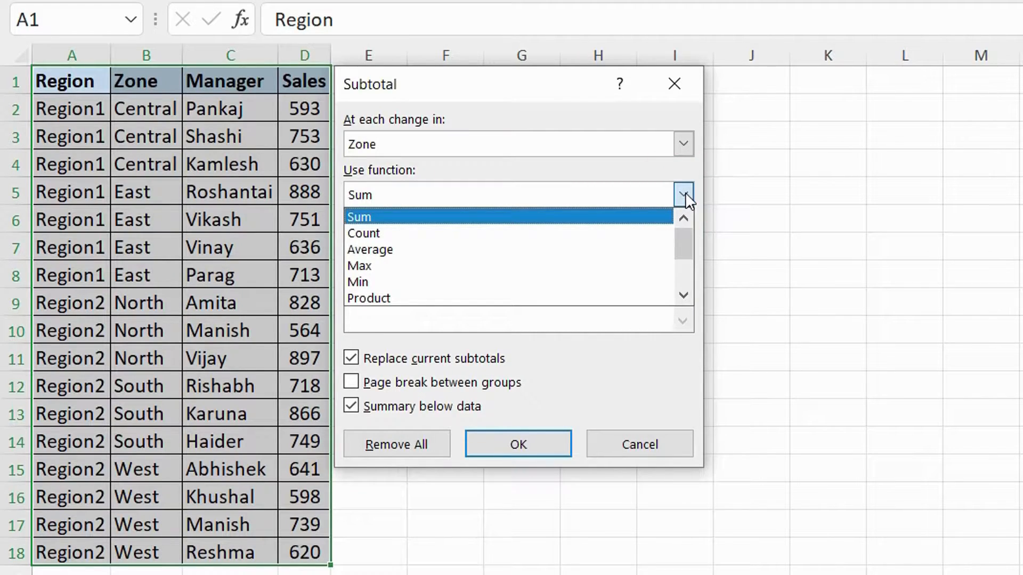
{"action": "left_click", "coordinate": [685, 193]}
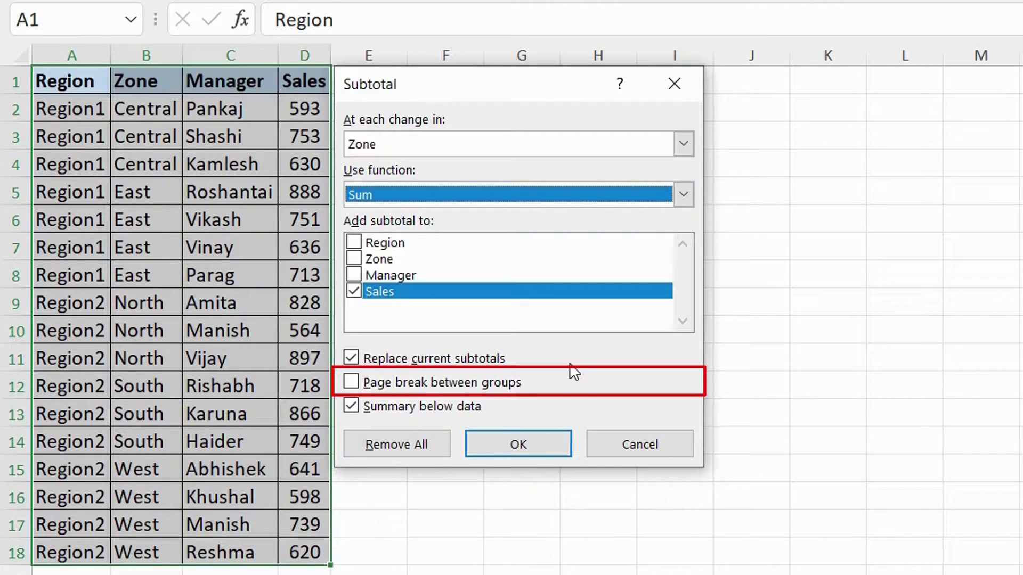
{"action": "left_click", "coordinate": [352, 381]}
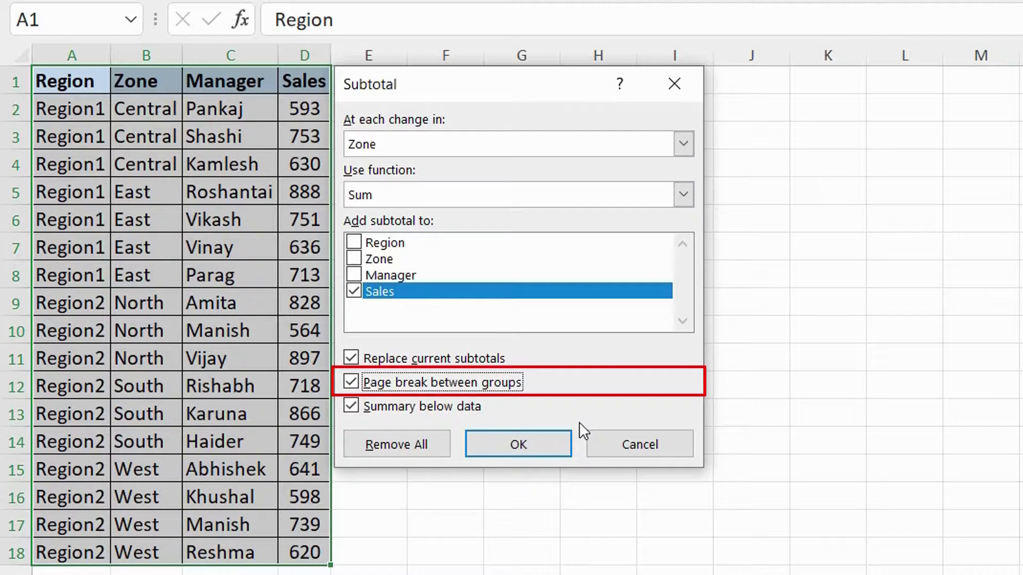
{"action": "left_click", "coordinate": [407, 382]}
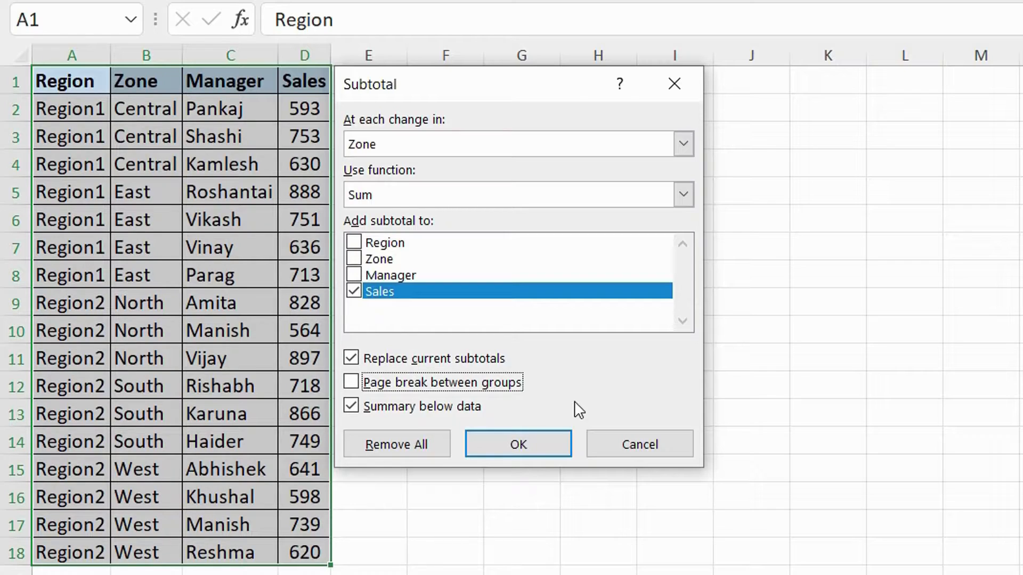
{"action": "left_click", "coordinate": [541, 445]}
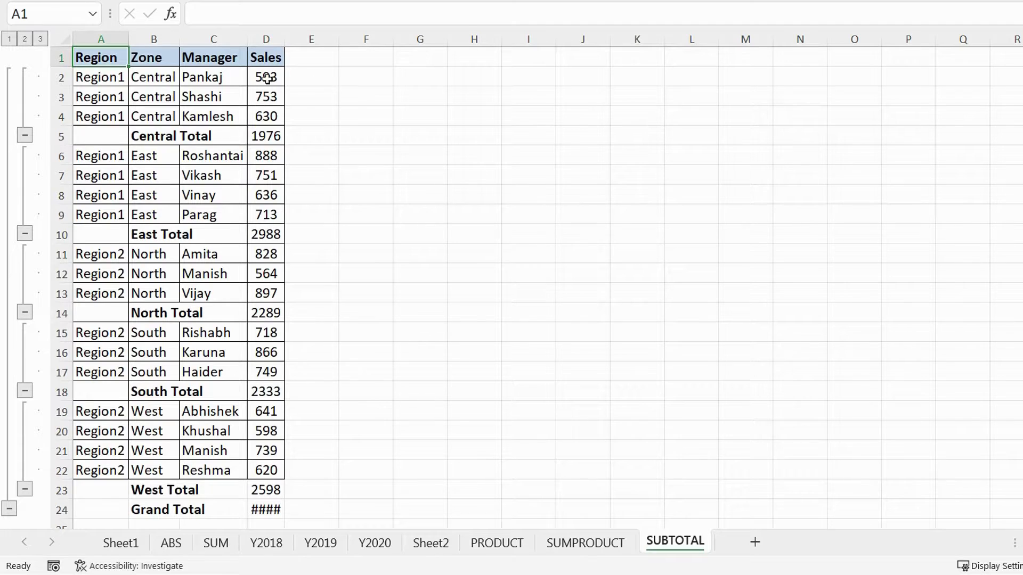
Fit the Sales and Zone column widths to their contents, and inspect the zone totals and the East details through the outline.
{"action": "double_click", "coordinate": [285, 38]}
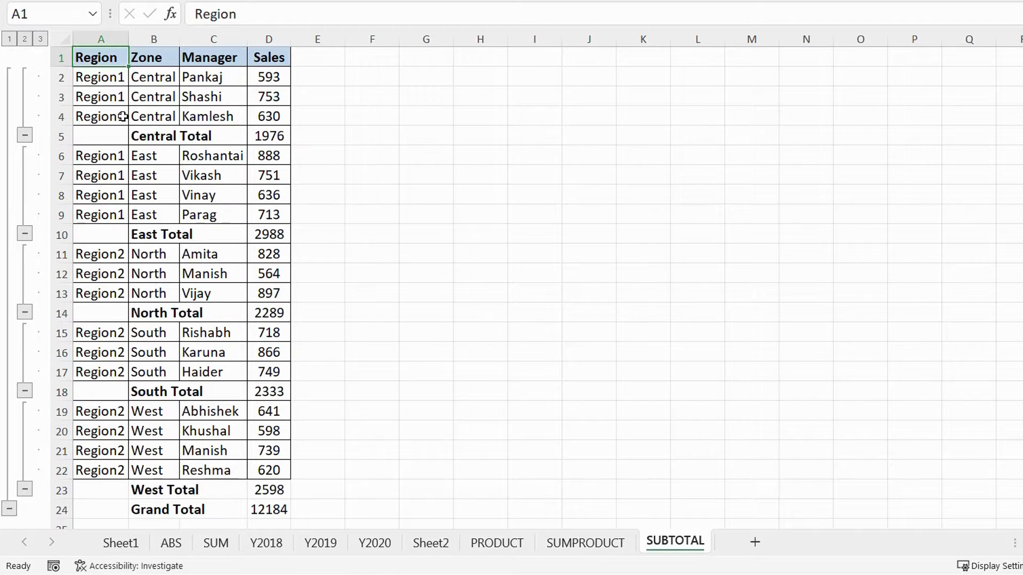
{"action": "left_click", "coordinate": [25, 39]}
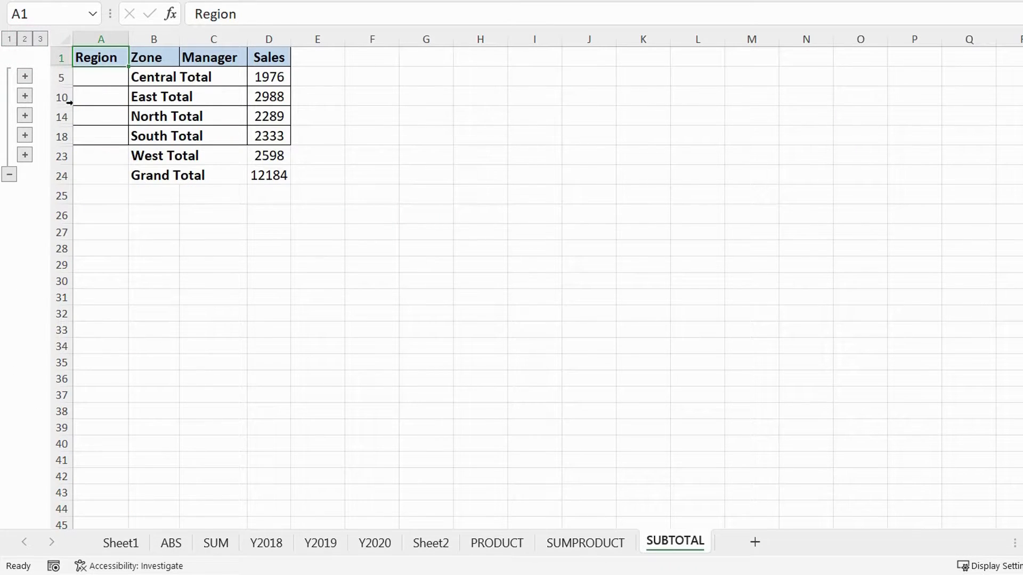
{"action": "left_click_drag", "start_coordinate": [177, 35], "coordinate": [176, 35]}
{"action": "double_click", "coordinate": [177, 34]}
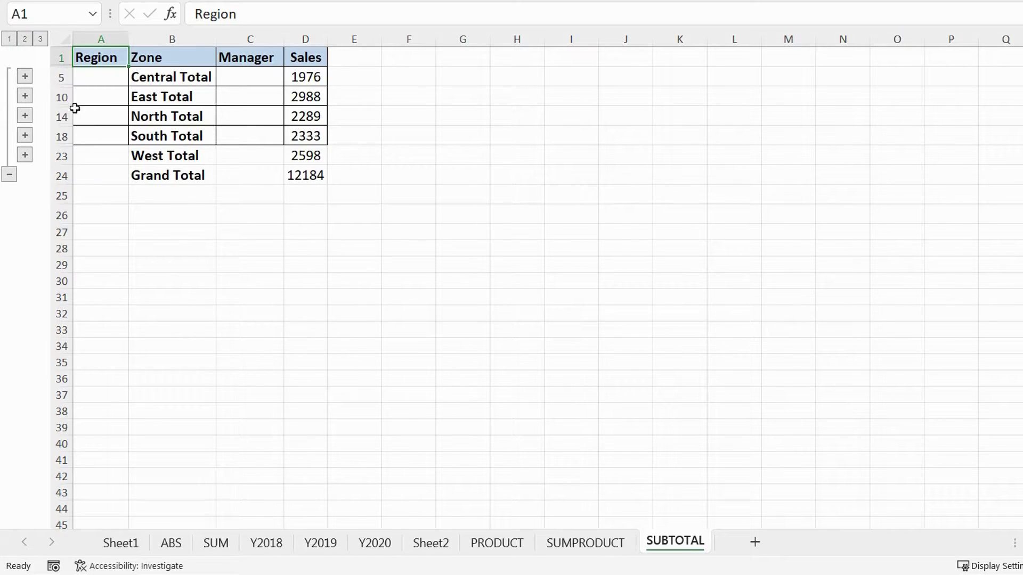
{"action": "left_click", "coordinate": [25, 96]}
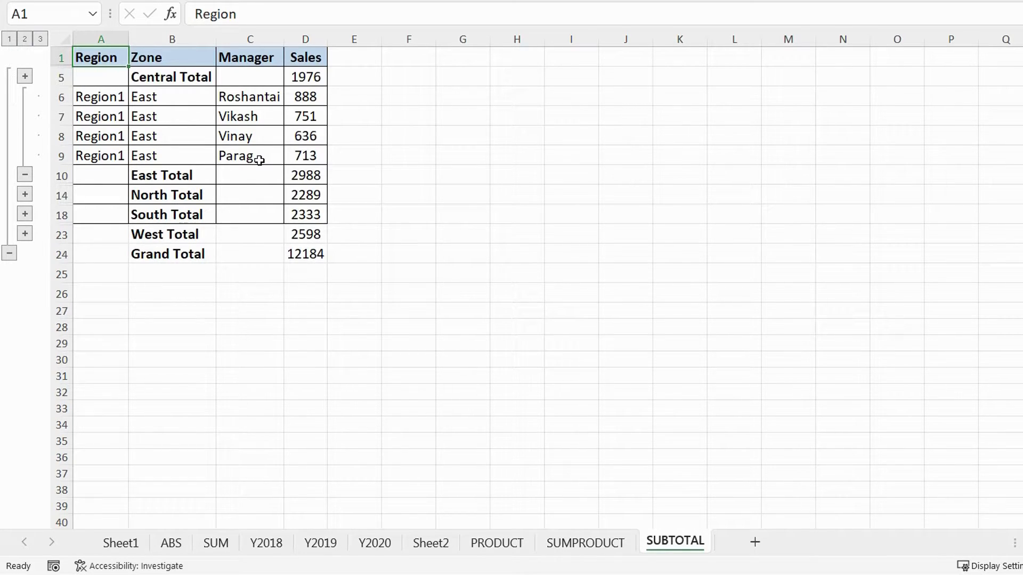
{"action": "left_click", "coordinate": [41, 39]}
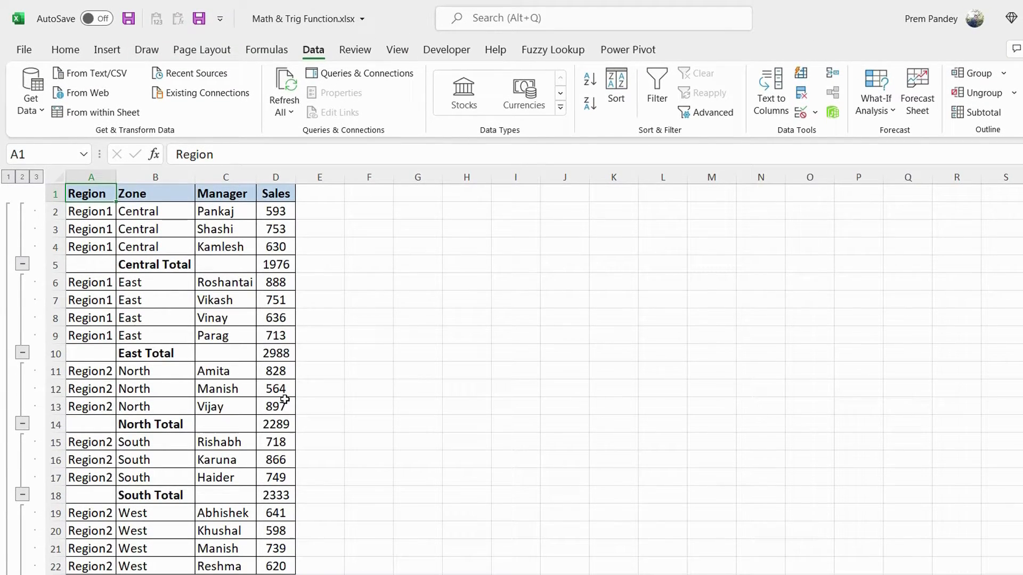
Remove all zone subtotals from the sales table.
{"action": "left_click", "coordinate": [979, 115]}
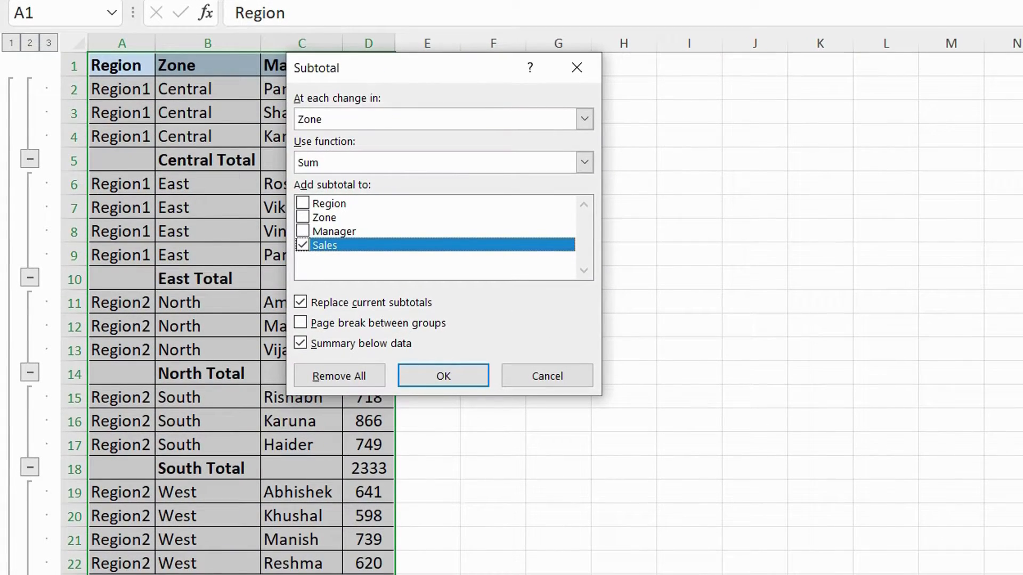
{"action": "left_click", "coordinate": [372, 384]}
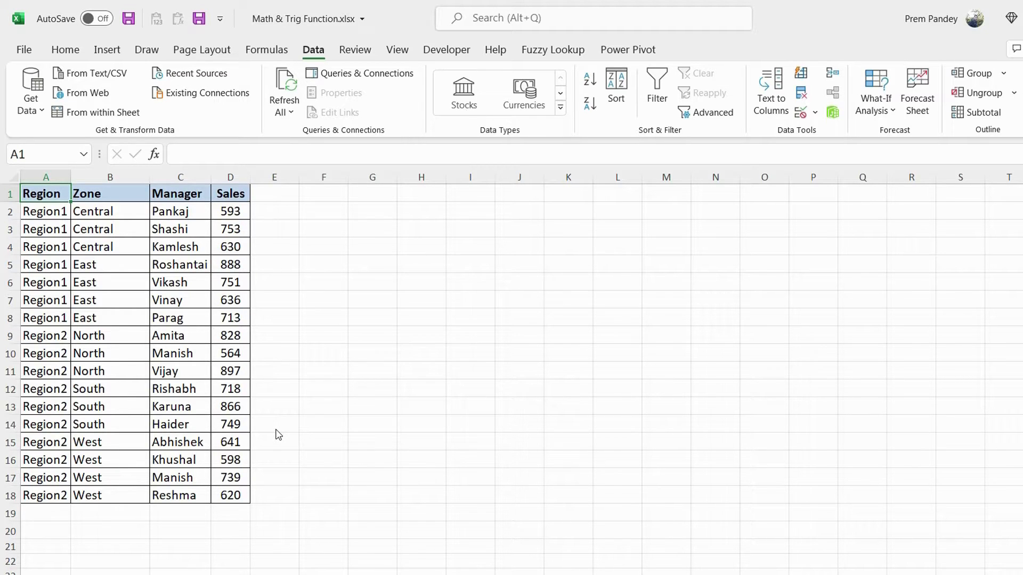
Add Sum subtotals of Sales at each change in Region.
{"action": "left_click", "coordinate": [983, 114]}
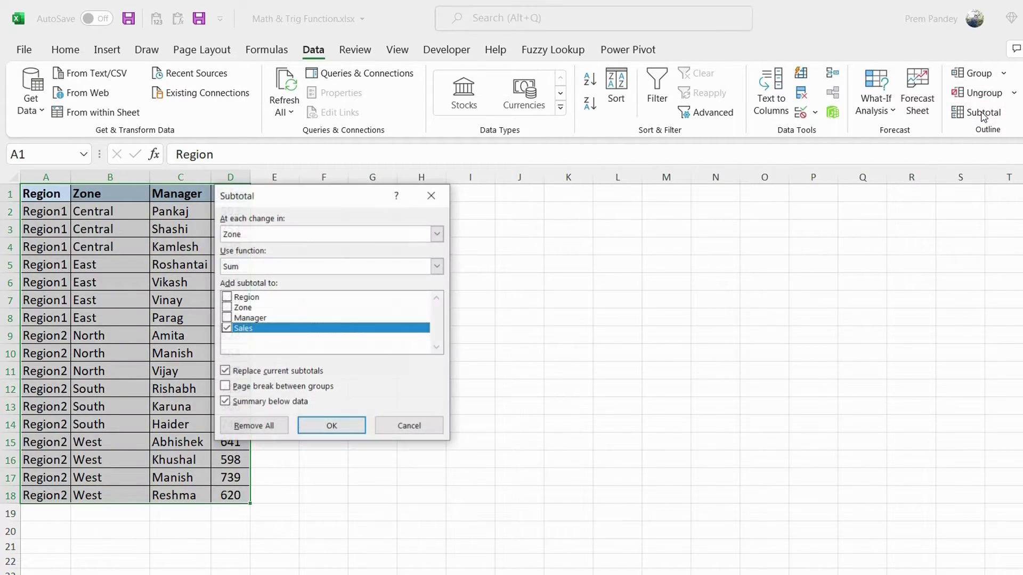
{"action": "left_click", "coordinate": [437, 234]}
{"action": "left_click", "coordinate": [419, 251]}
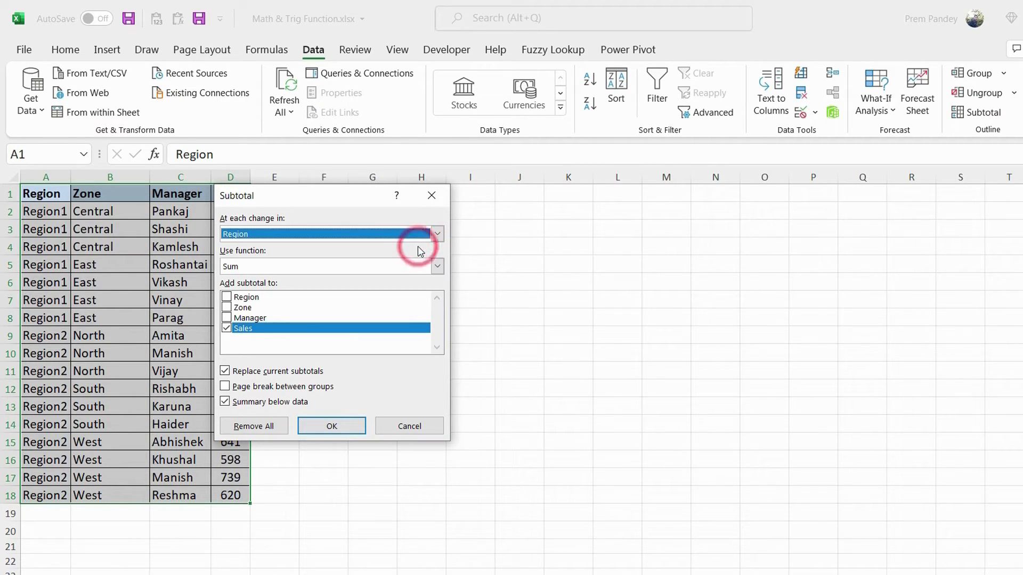
{"action": "left_click", "coordinate": [343, 425]}
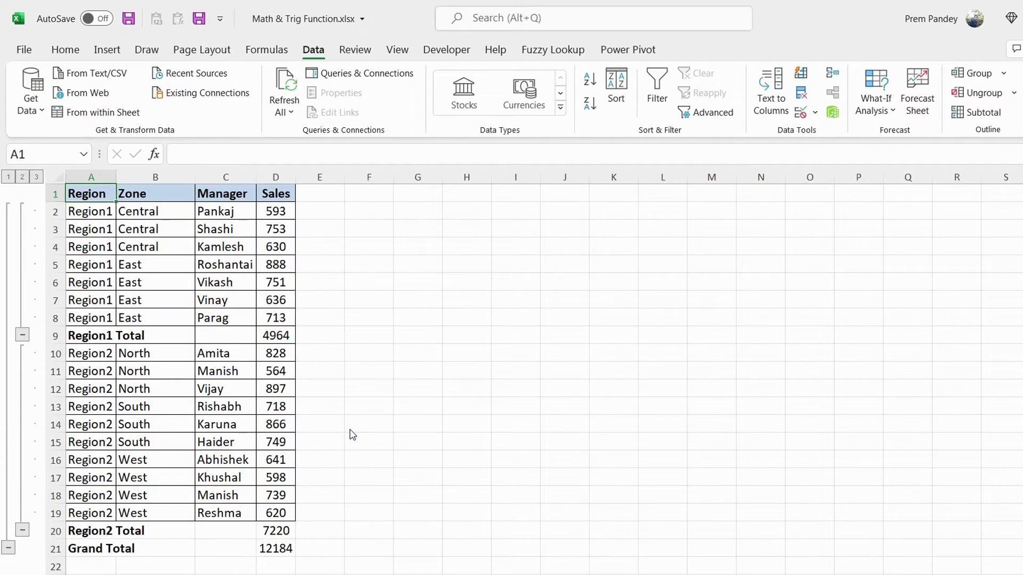
Add nested Sum subtotals of Sales at each change in Zone, keeping the current region subtotals.
{"action": "left_click", "coordinate": [983, 112]}
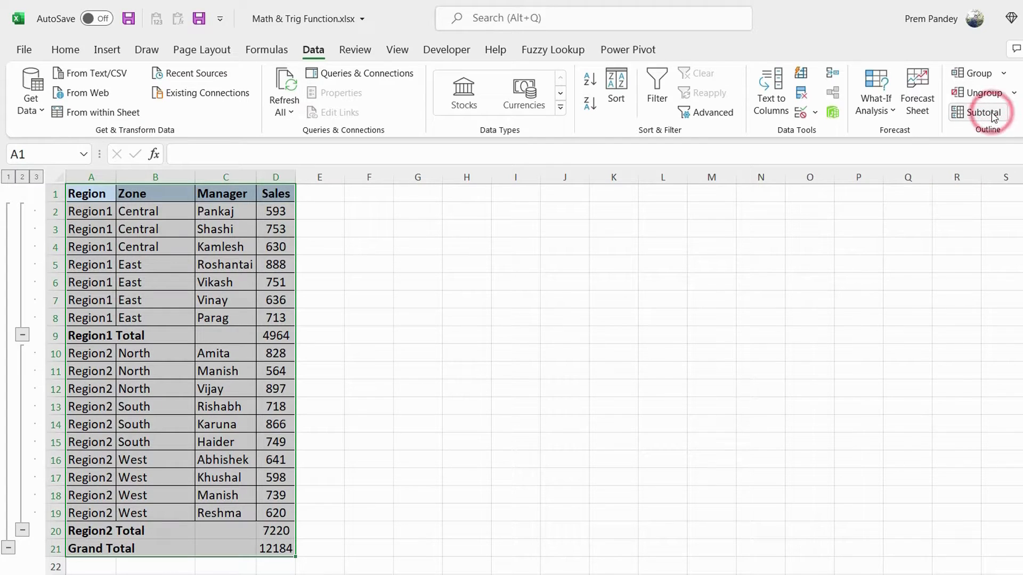
{"action": "left_click_drag", "start_coordinate": [323, 198], "coordinate": [408, 200]}
{"action": "left_click", "coordinate": [518, 232]}
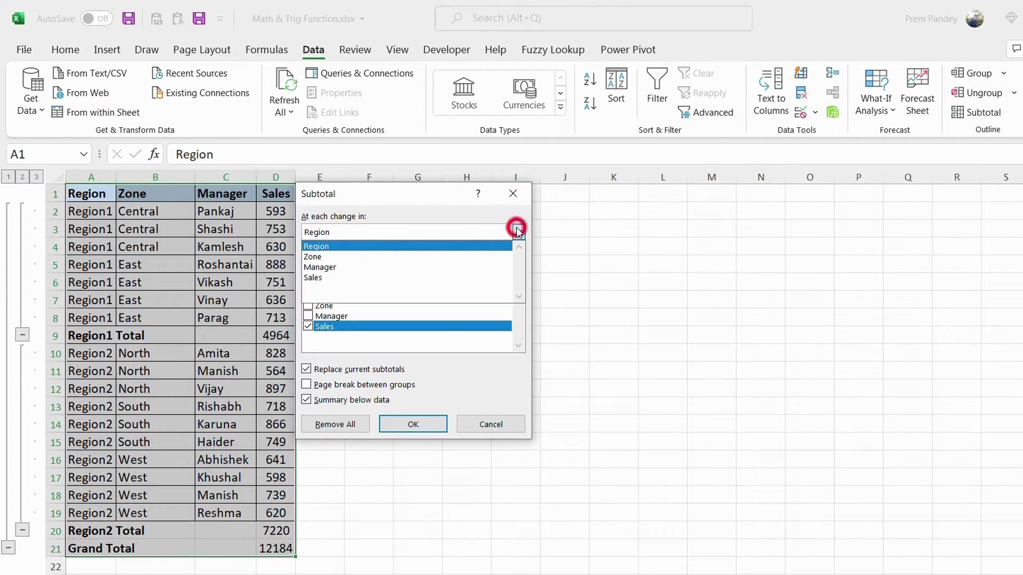
{"action": "left_click", "coordinate": [445, 257]}
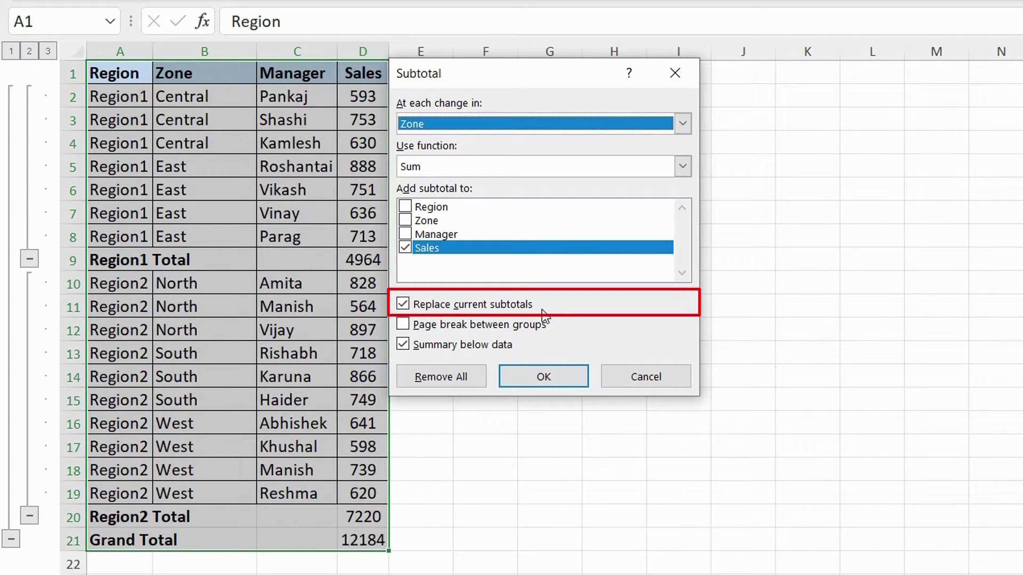
{"action": "left_click", "coordinate": [479, 304]}
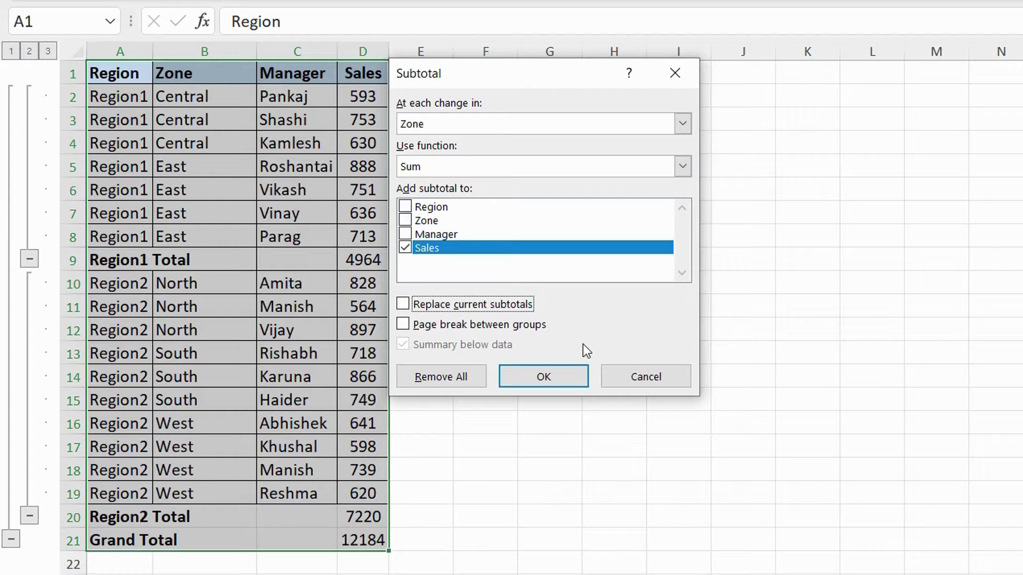
{"action": "left_click", "coordinate": [573, 376]}
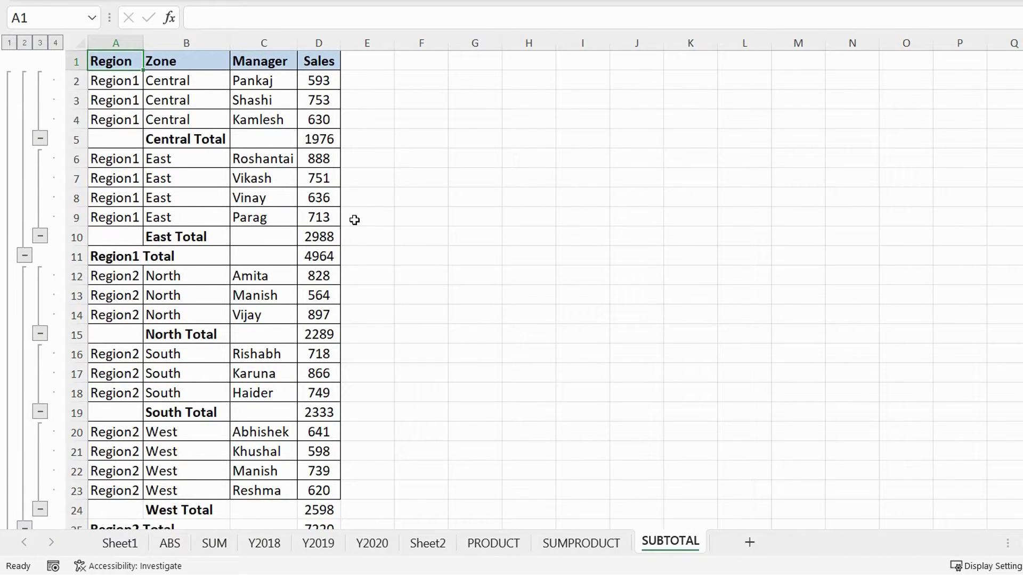
Fit the Region column width to its contents and collapse the outline to the region totals at level 2.
{"action": "double_click", "coordinate": [143, 42]}
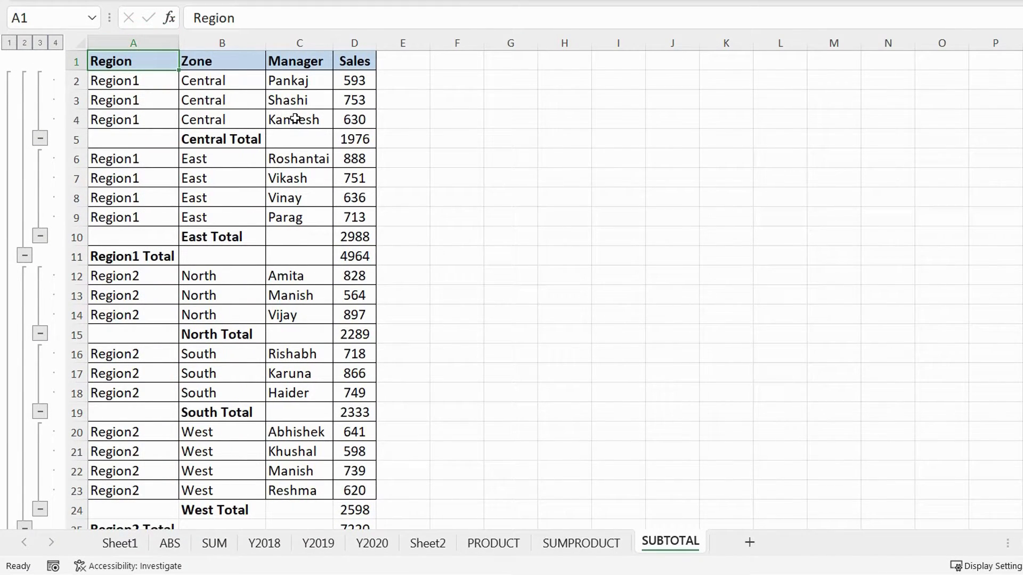
{"action": "left_click", "coordinate": [41, 43]}
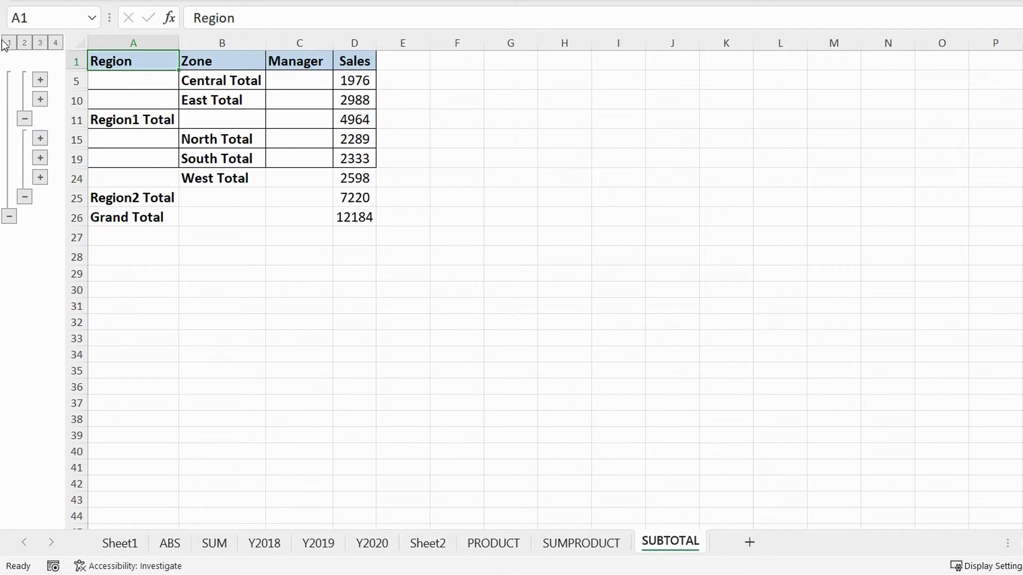
{"action": "left_click", "coordinate": [25, 43]}
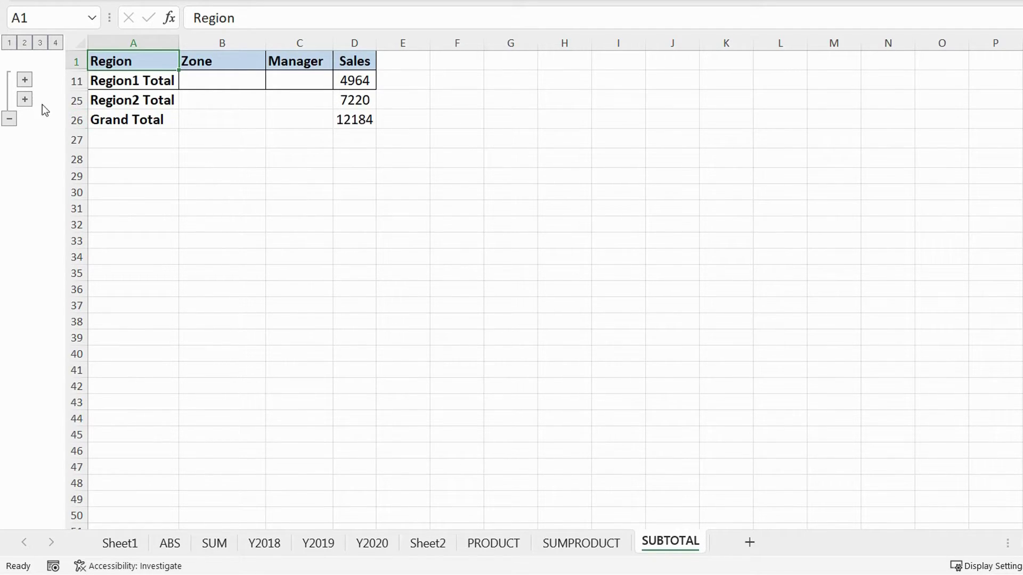
Examine the Region1 breakdown by expanding its East and Central groups, and restore all detail rows at outline level 4.
{"action": "left_click", "coordinate": [25, 80]}
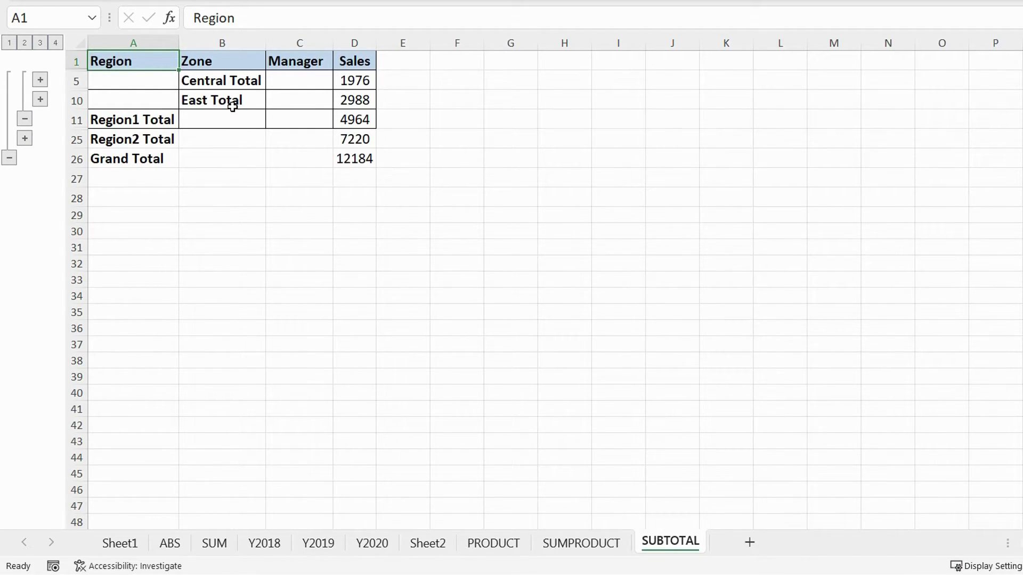
{"action": "left_click", "coordinate": [40, 99]}
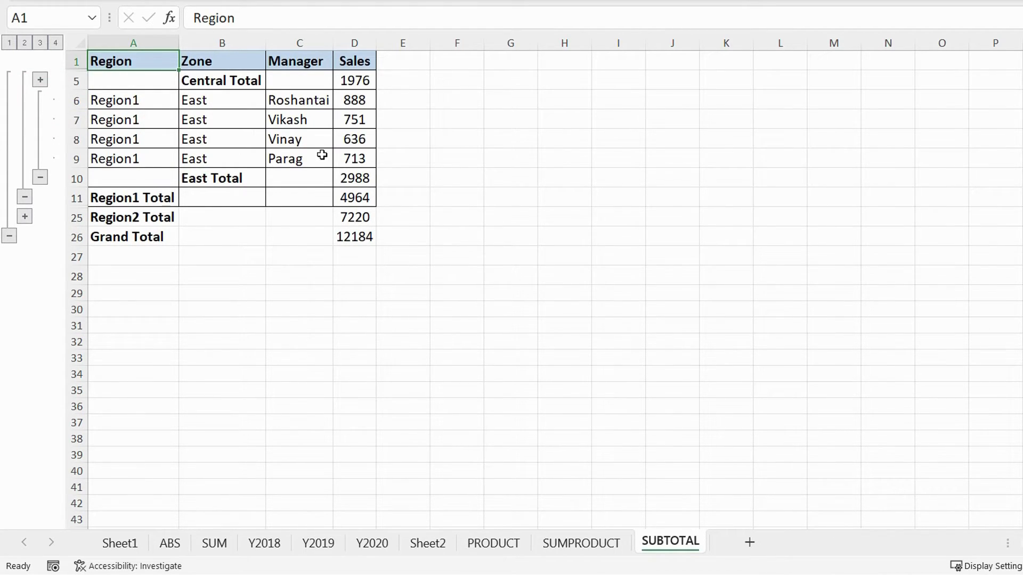
{"action": "left_click", "coordinate": [39, 79]}
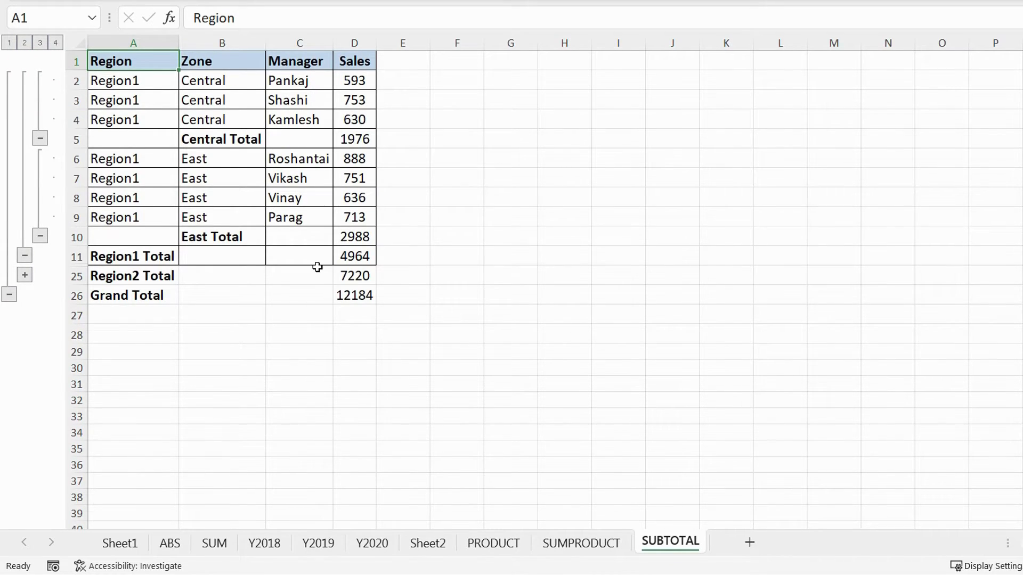
{"action": "left_click", "coordinate": [40, 138]}
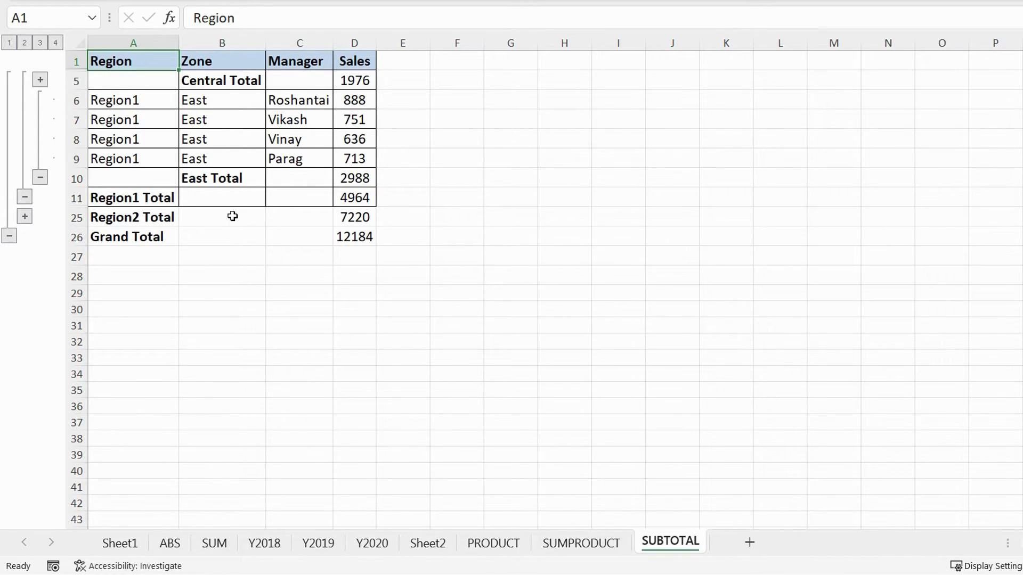
{"action": "left_click", "coordinate": [57, 42]}
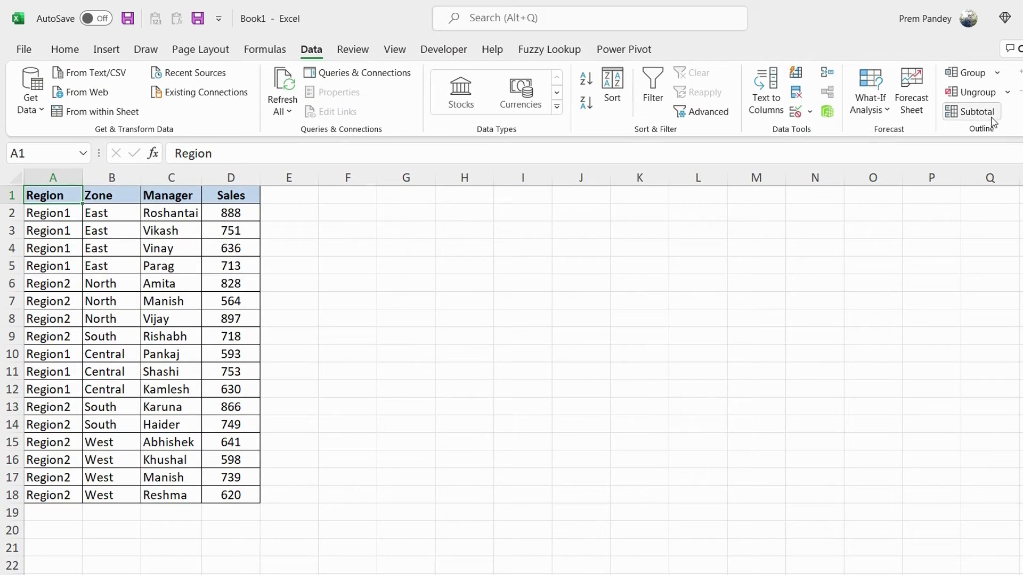
Add Sum subtotals of Sales by Region to the unsorted table in Book1 and collapse the outline to level 2.
{"action": "left_click", "coordinate": [991, 121]}
{"action": "left_click", "coordinate": [406, 420]}
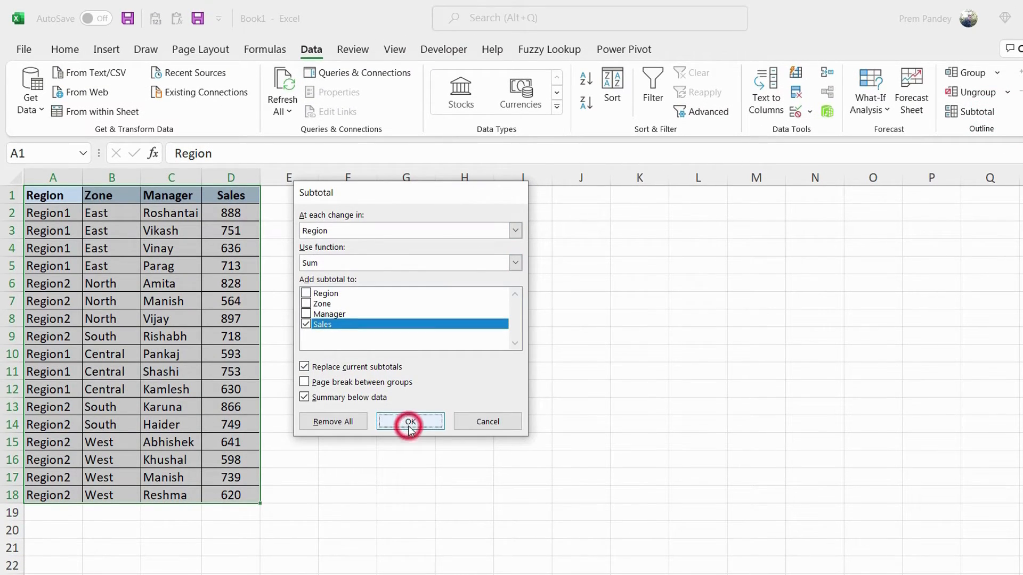
{"action": "left_click", "coordinate": [26, 176]}
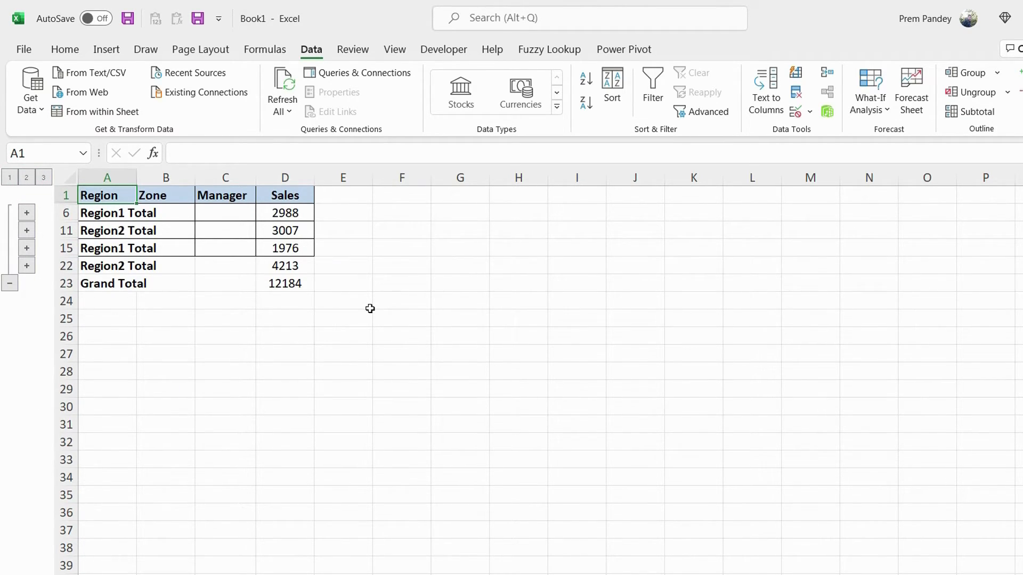
Remove all subtotals from the unsorted Book1 table.
{"action": "left_click", "coordinate": [970, 111]}
{"action": "left_click", "coordinate": [335, 418]}
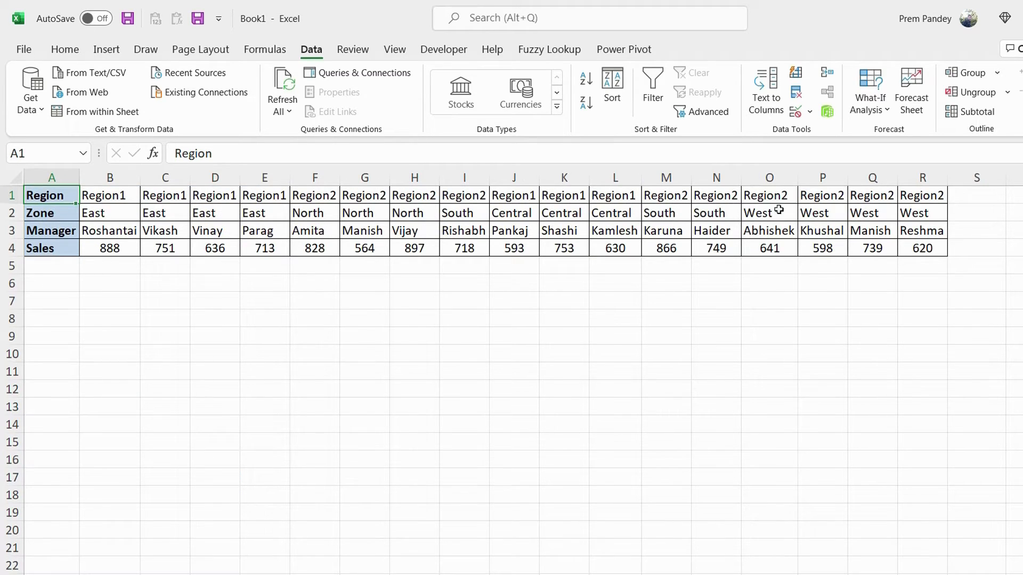
Try to apply Subtotal to the horizontally arranged sales table in Book1.
{"action": "left_click", "coordinate": [976, 111]}
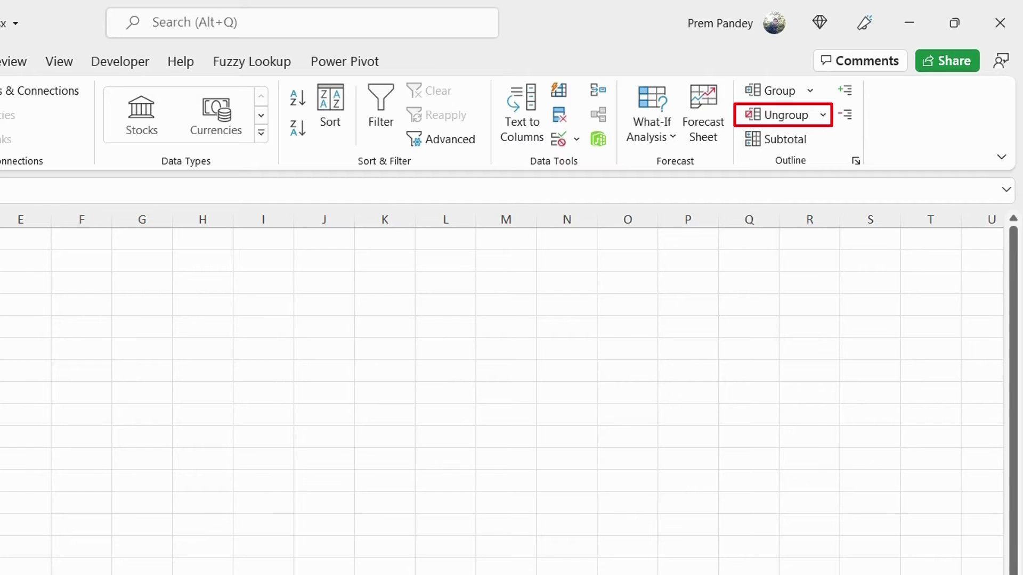
Clear the outline from the SUBTOTAL sheet's table and inspect the formula behind the Central total in D5.
{"action": "left_click", "coordinate": [823, 117]}
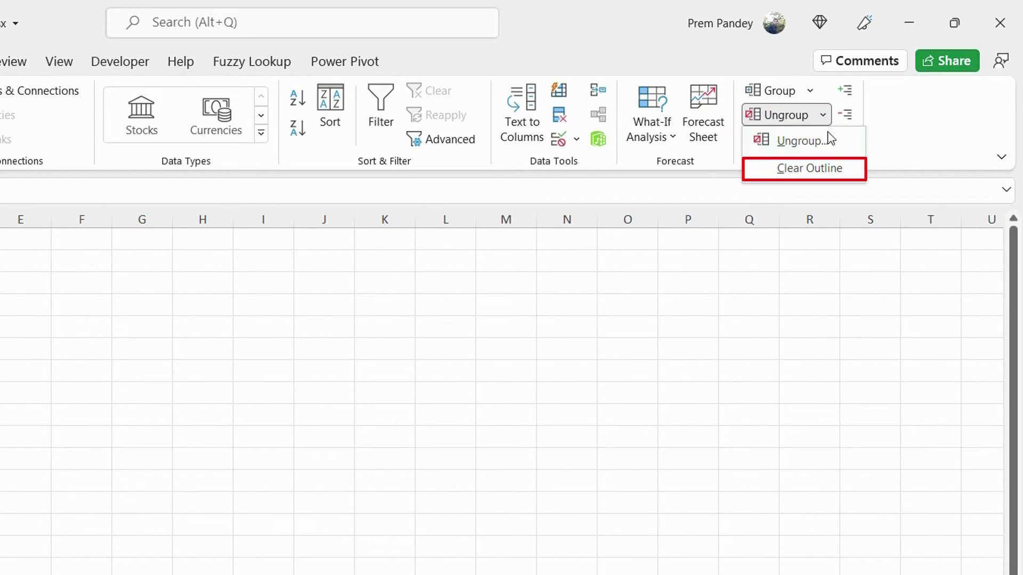
{"action": "left_click", "coordinate": [839, 168]}
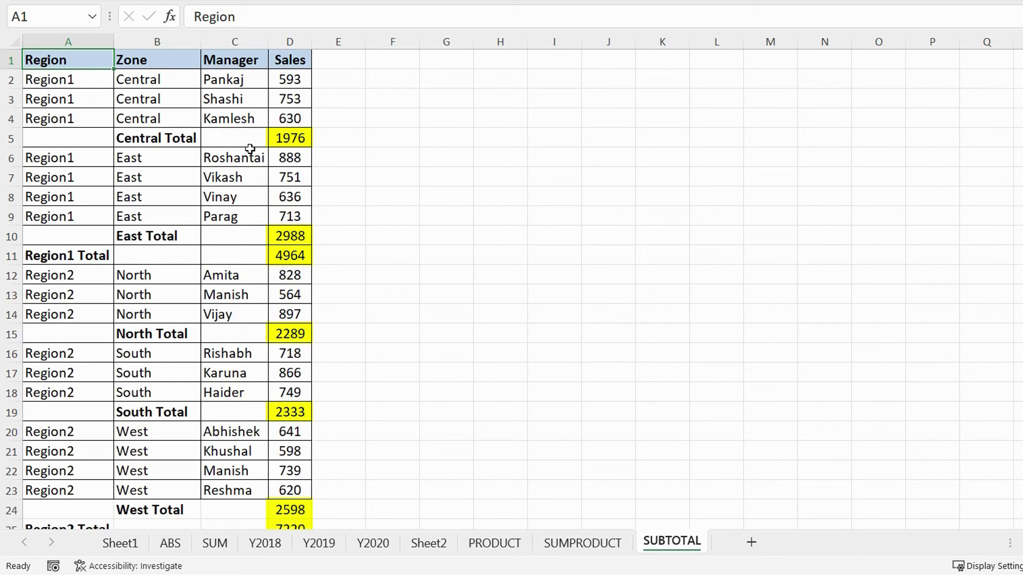
{"action": "left_click", "coordinate": [290, 138]}
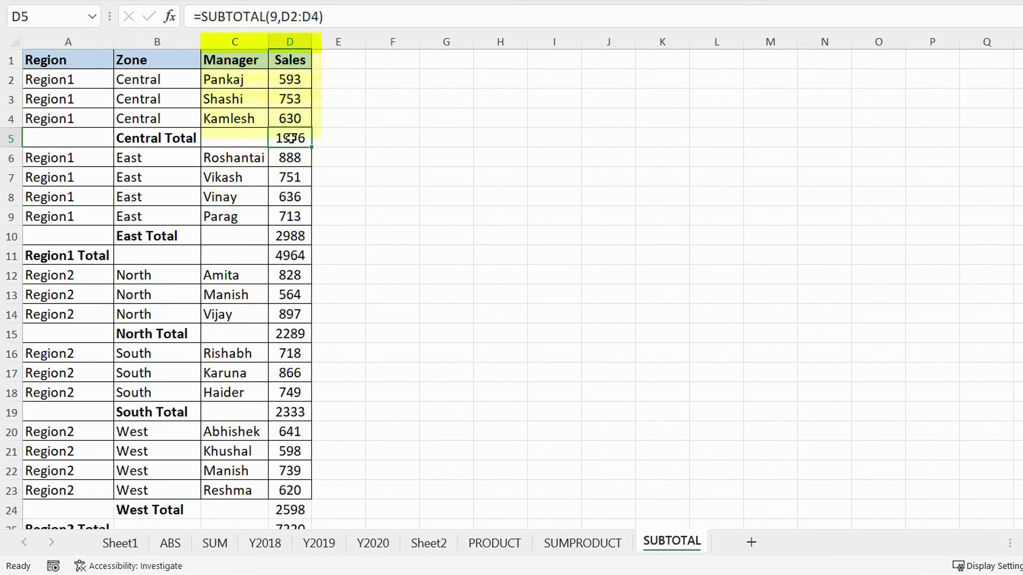